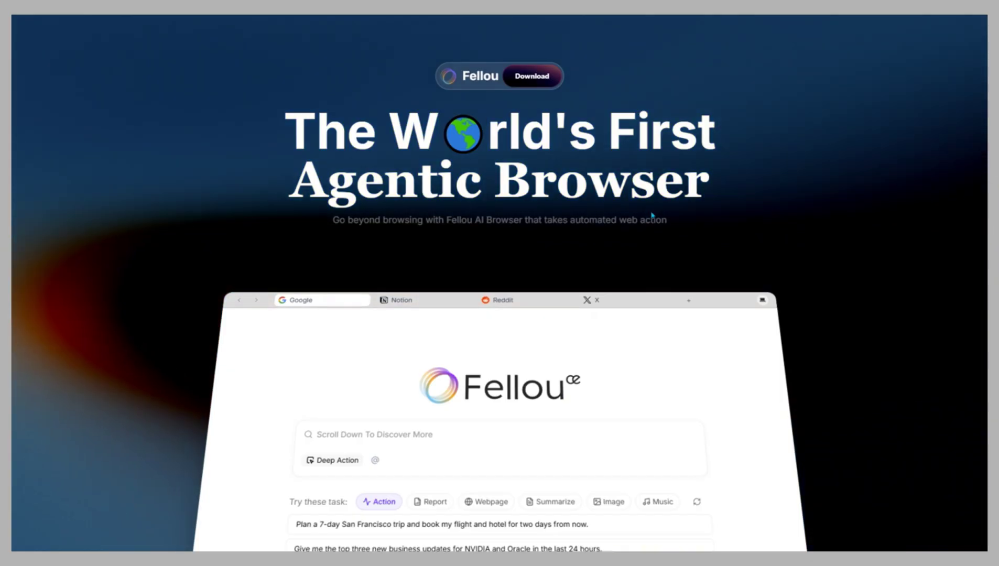
# - Scroll down the Fellou homepage to reach the Apple, Intel and Windows V2.4.1 download options
pyautogui.scroll(-1, 390, 294)
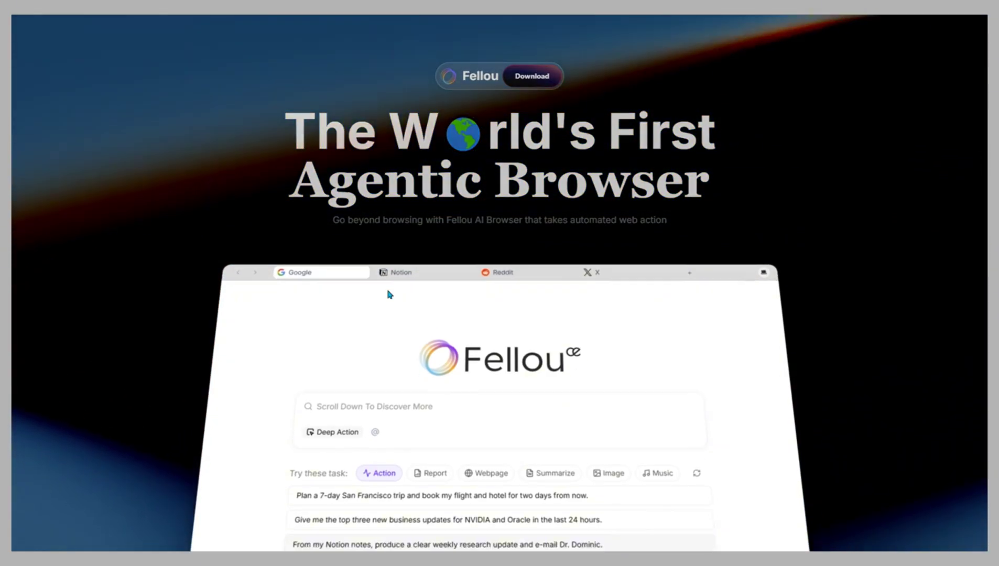
pyautogui.scroll(-3, 390, 294)
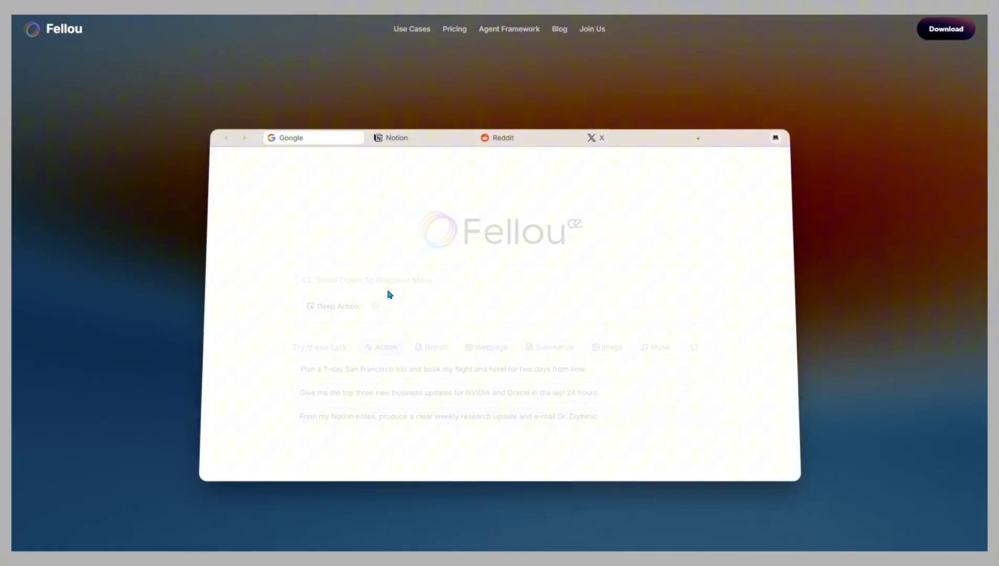
pyautogui.scroll(-5, 389, 295)
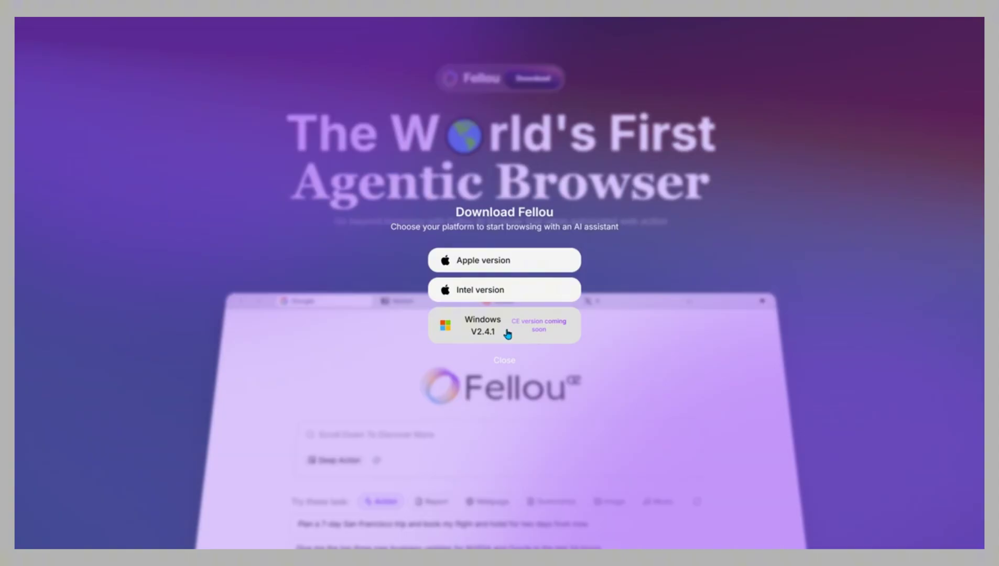
# - Download the Windows build, then install Fellou 2.4.1 and finish setup to launch the app
pyautogui.click(508, 334)
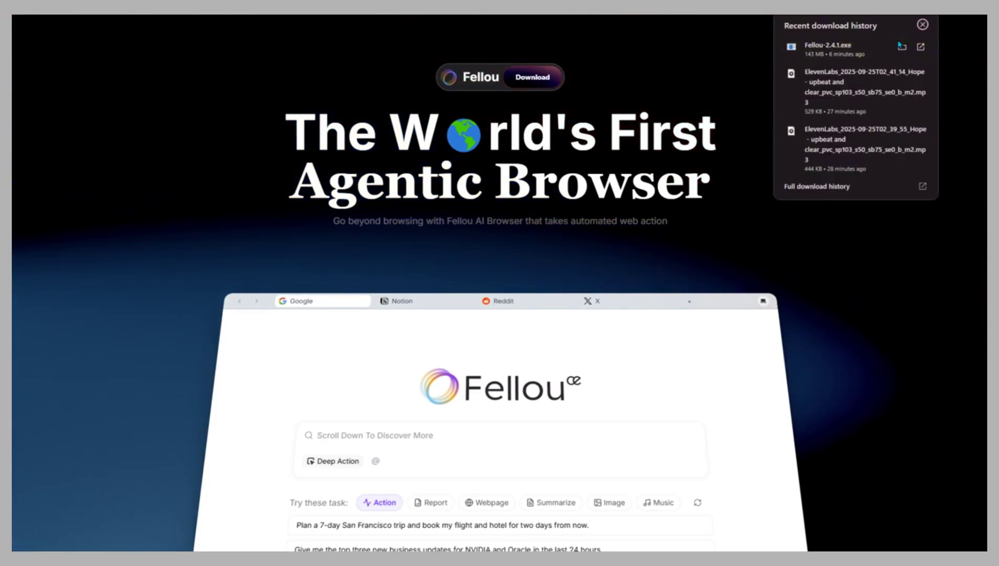
pyautogui.click(902, 46)
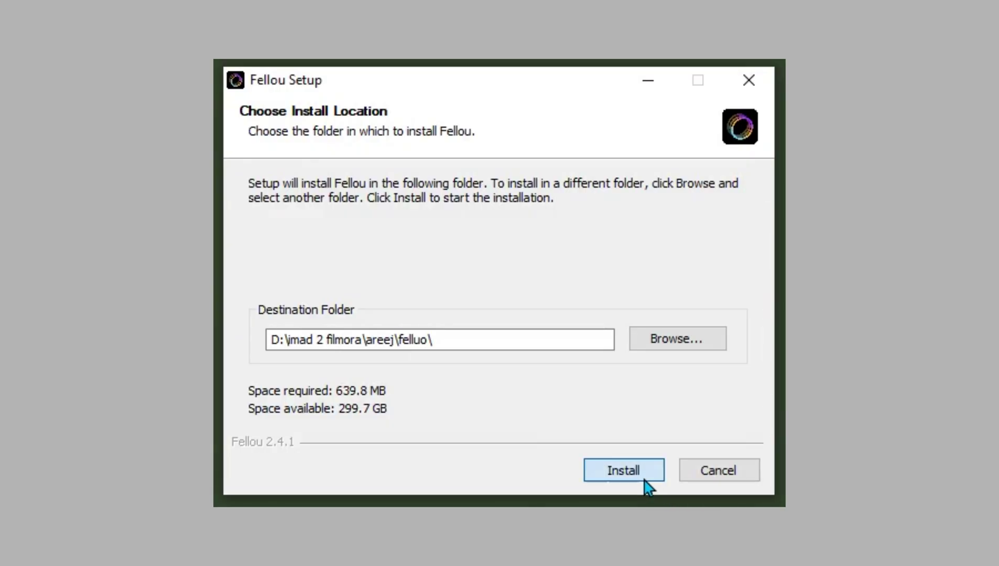
pyautogui.click(644, 479)
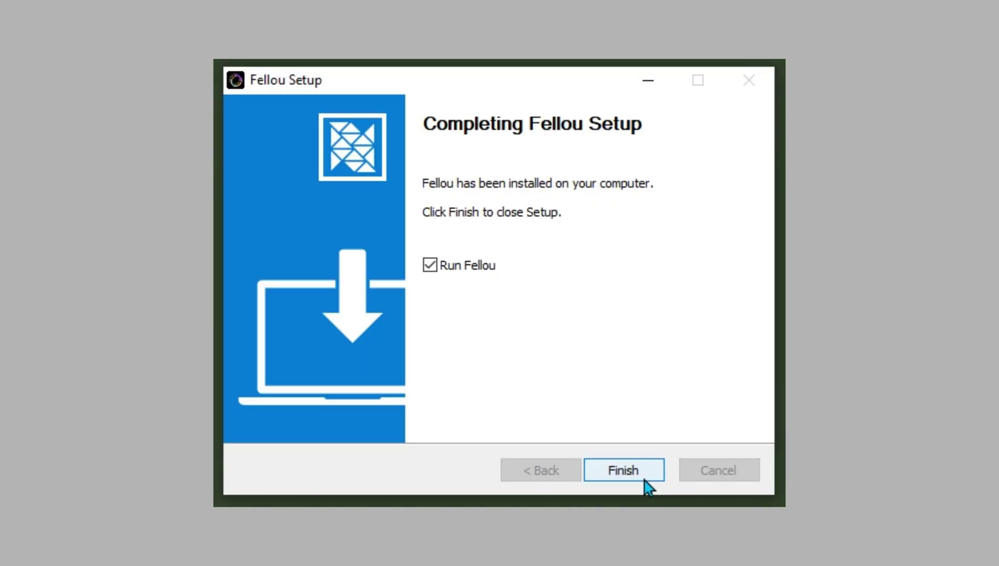
pyautogui.click(608, 475)
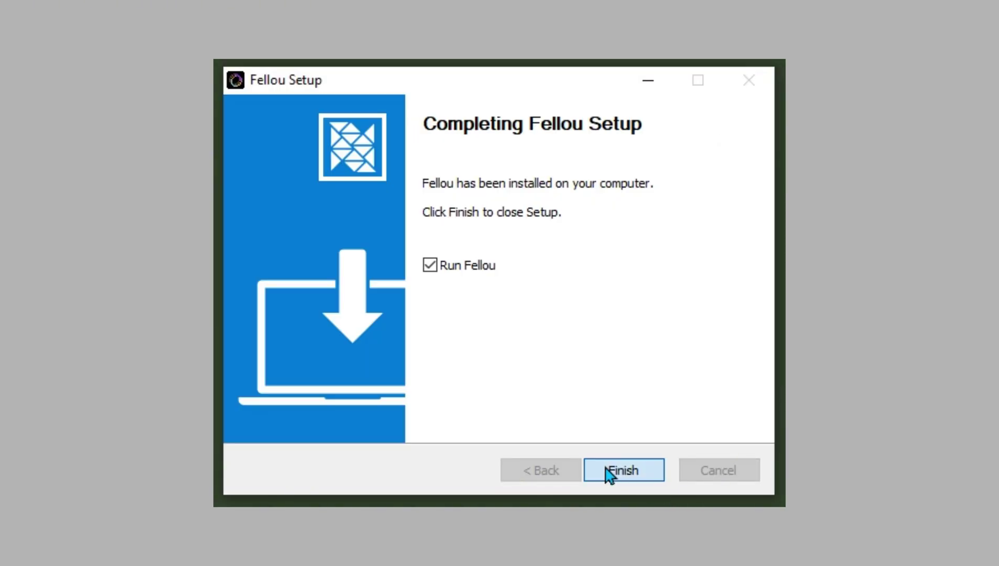
pyautogui.click(516, 309)
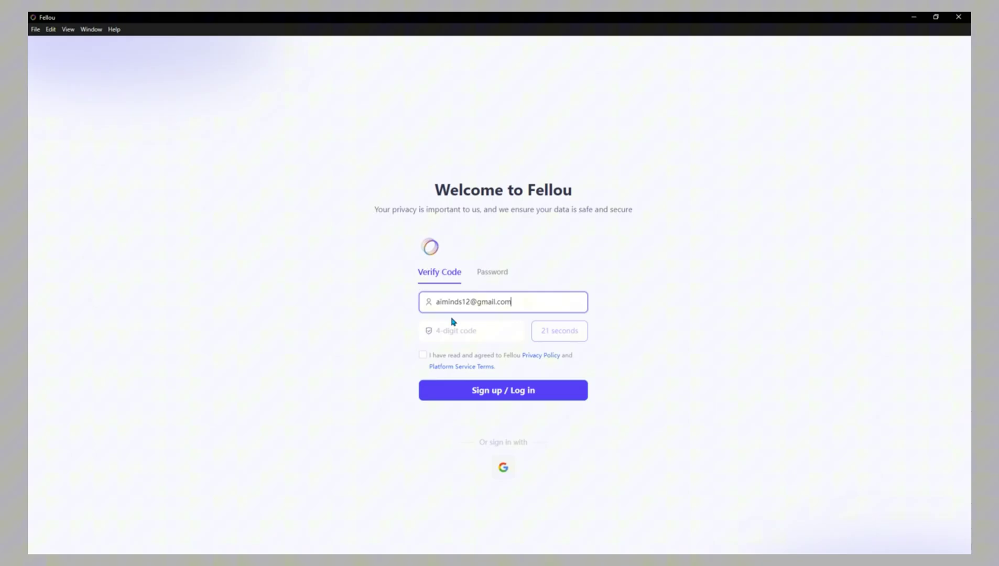
pyautogui.click(472, 330)
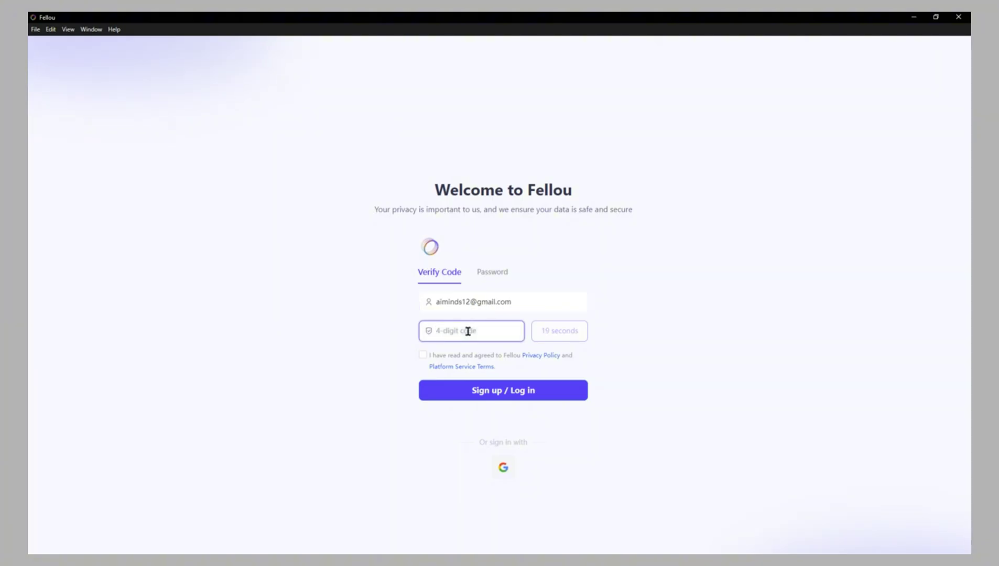
pyautogui.click(423, 356)
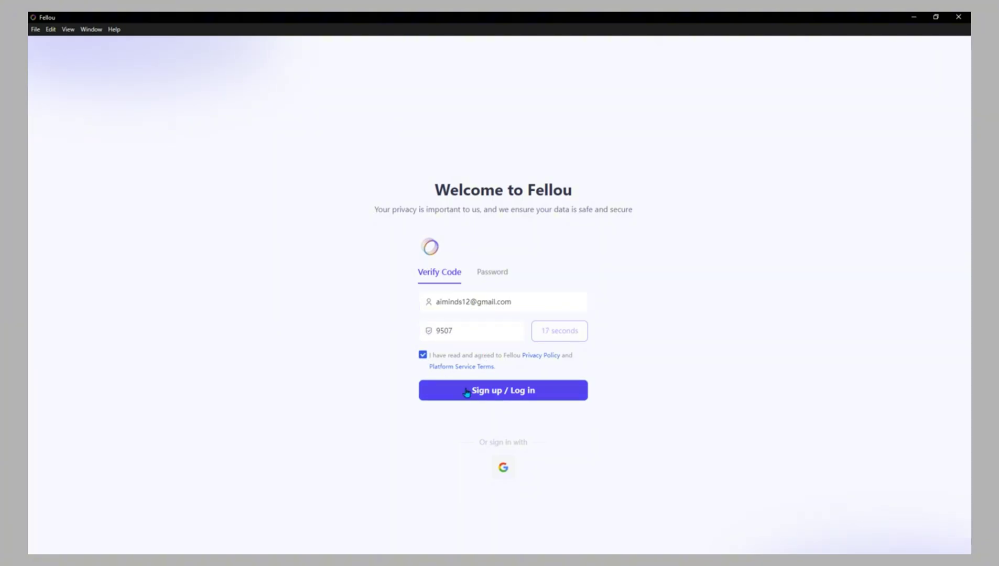
pyautogui.click(467, 390)
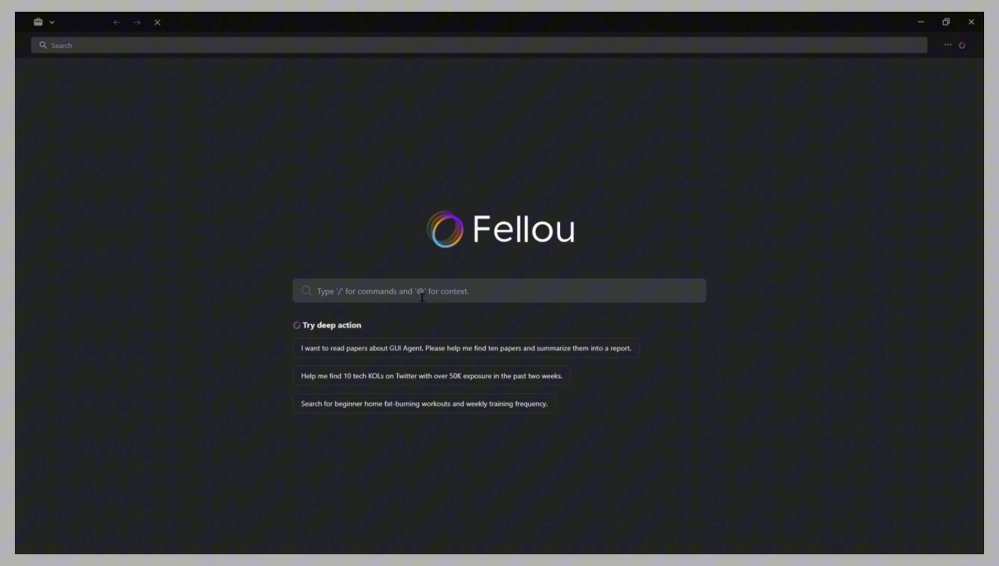
# - Enter 'I want to find five recent studies on AI in healthcare and get a simple summary' in the command bar
pyautogui.click(511, 295)
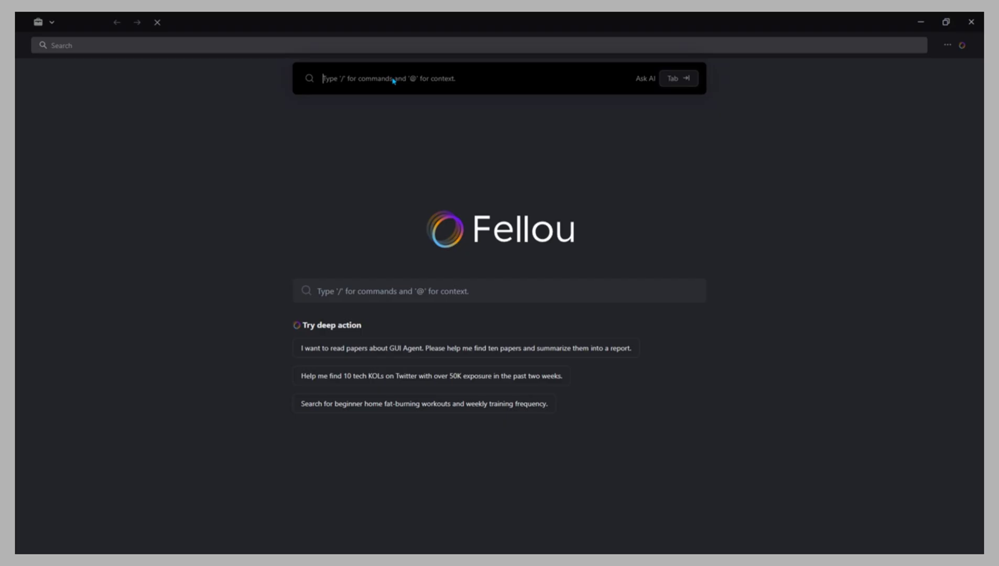
pyautogui.write('I want to find five recent studies on AI in healthcare and get a simple summary of their main finding')
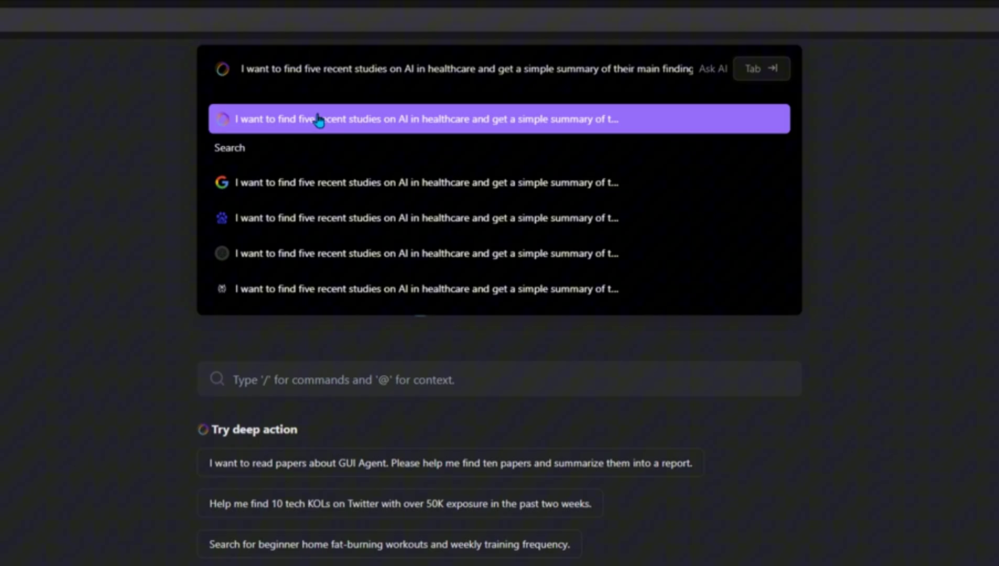
# - Submit the studies request via Ask AI and read through the six-step DeepSearch plan
pyautogui.click(473, 120)
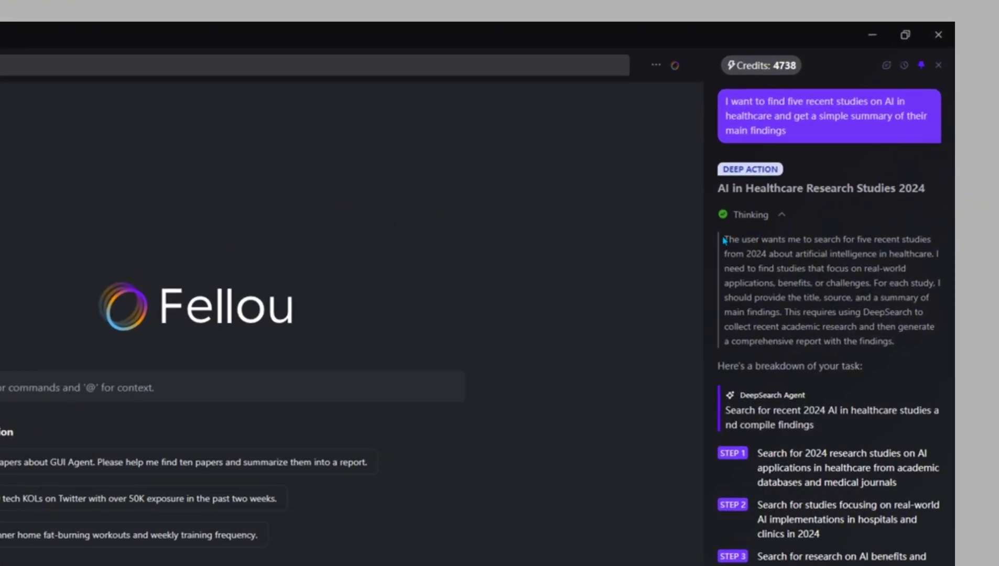
pyautogui.moveTo(725, 241); pyautogui.dragTo(803, 268)
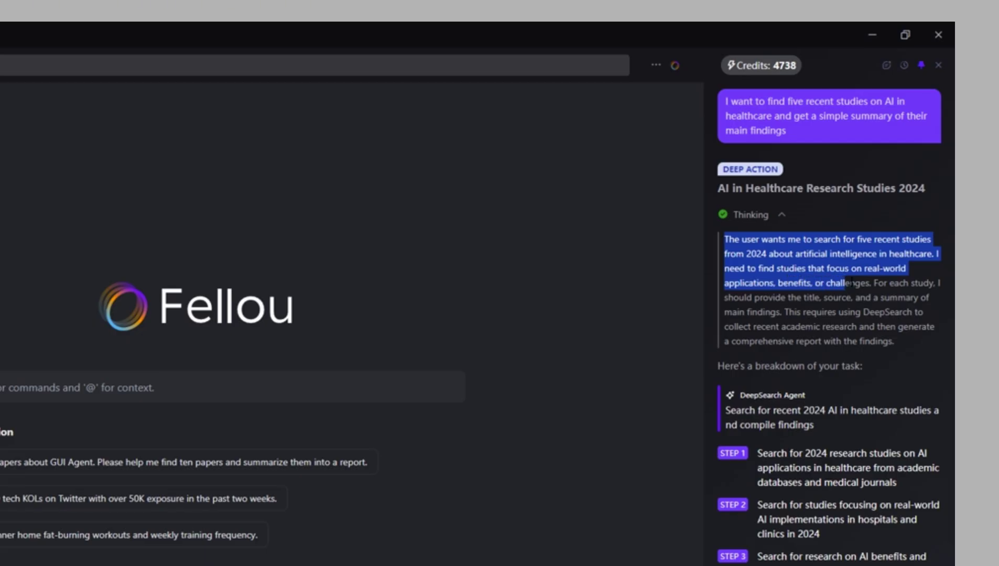
pyautogui.moveTo(815, 269); pyautogui.dragTo(870, 283)
pyautogui.click(876, 285)
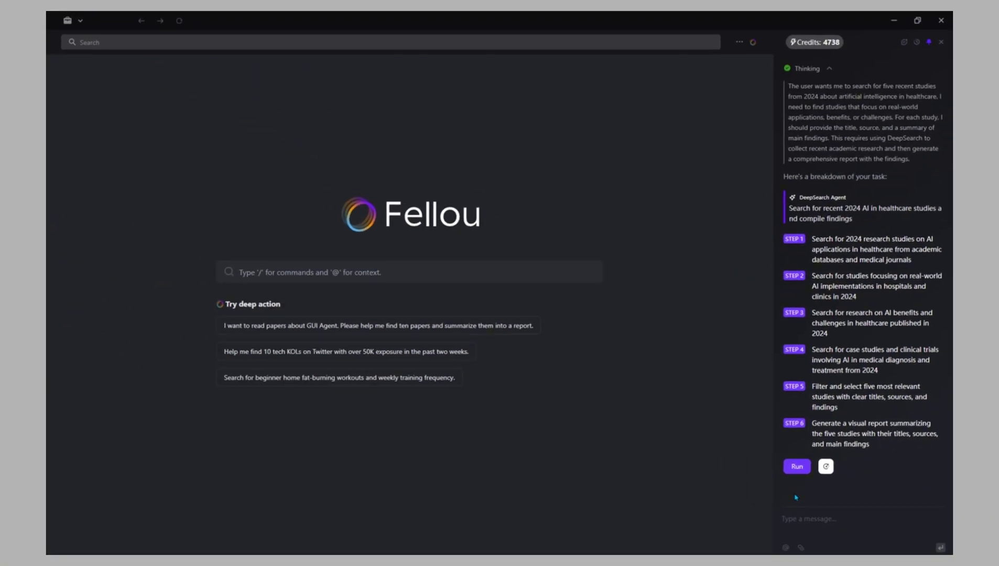
# - Run the six-step DeepSearch plan to generate the AI in Healthcare 2024 report
pyautogui.click(795, 468)
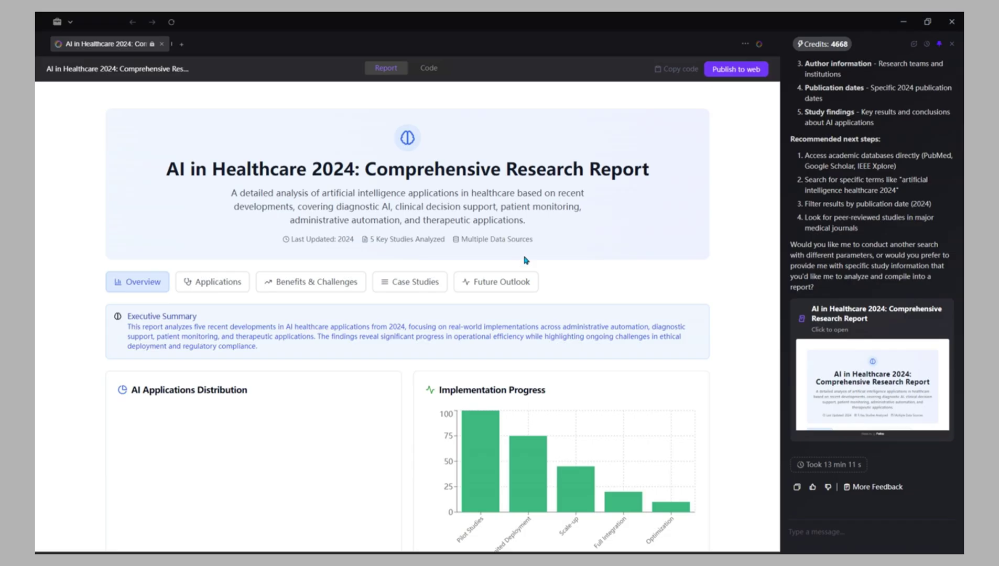
pyautogui.moveTo(159, 169); pyautogui.dragTo(670, 184)
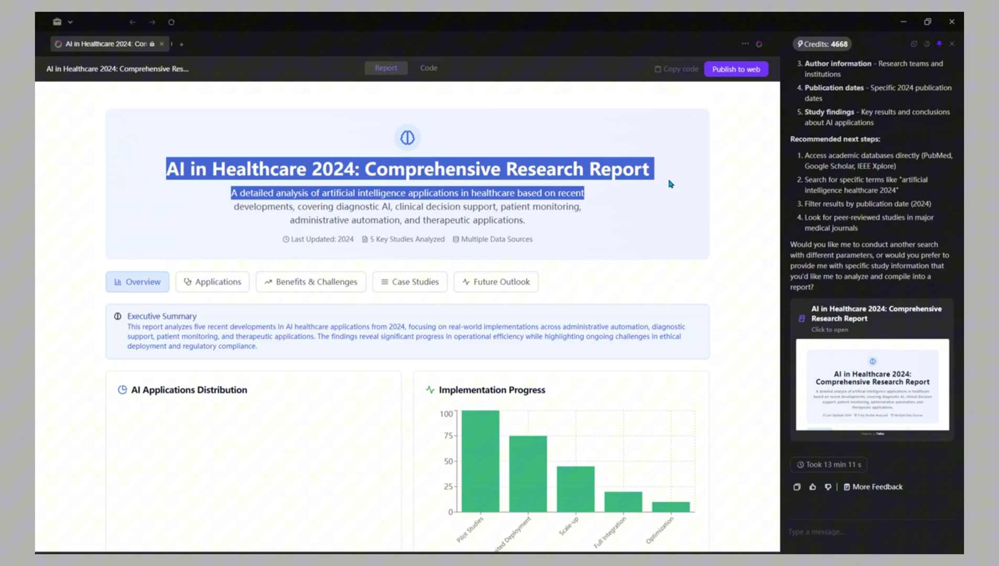
pyautogui.click(670, 184)
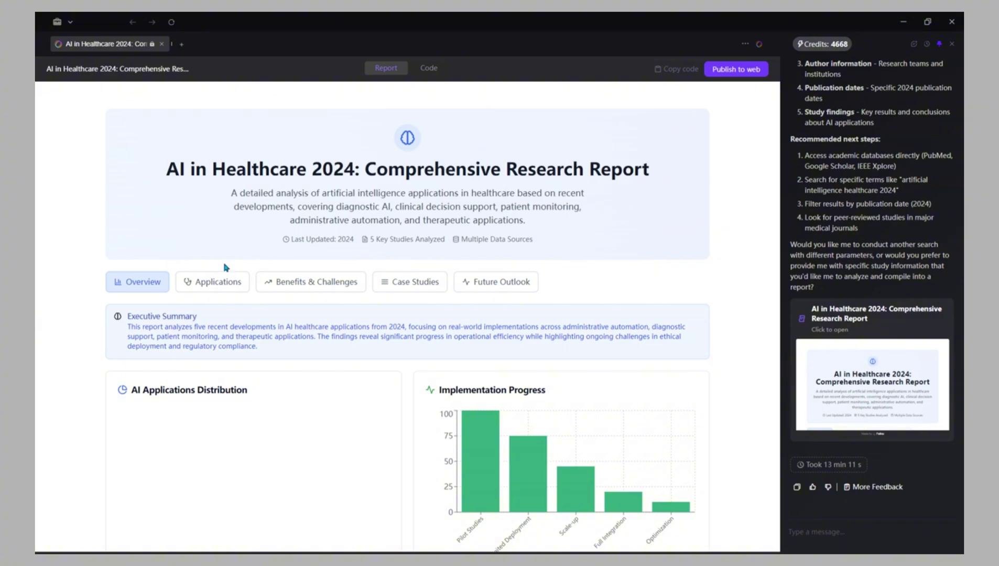
pyautogui.click(199, 289)
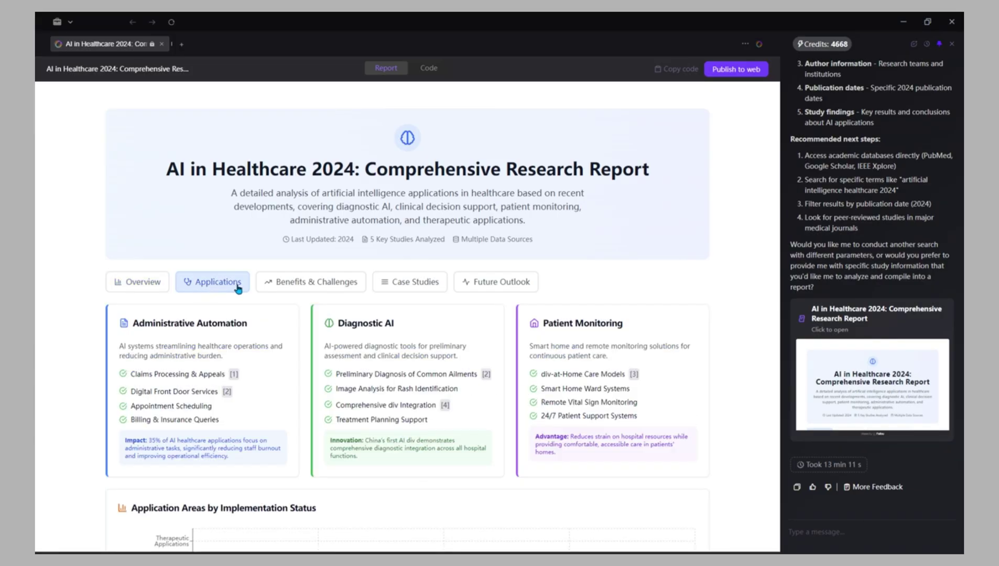
pyautogui.click(319, 287)
pyautogui.click(430, 286)
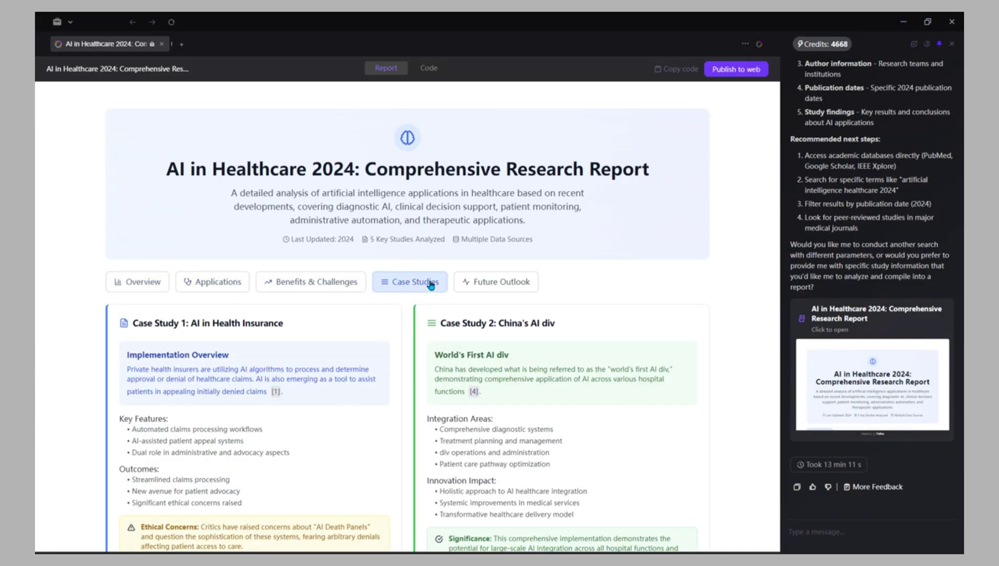
pyautogui.click(500, 286)
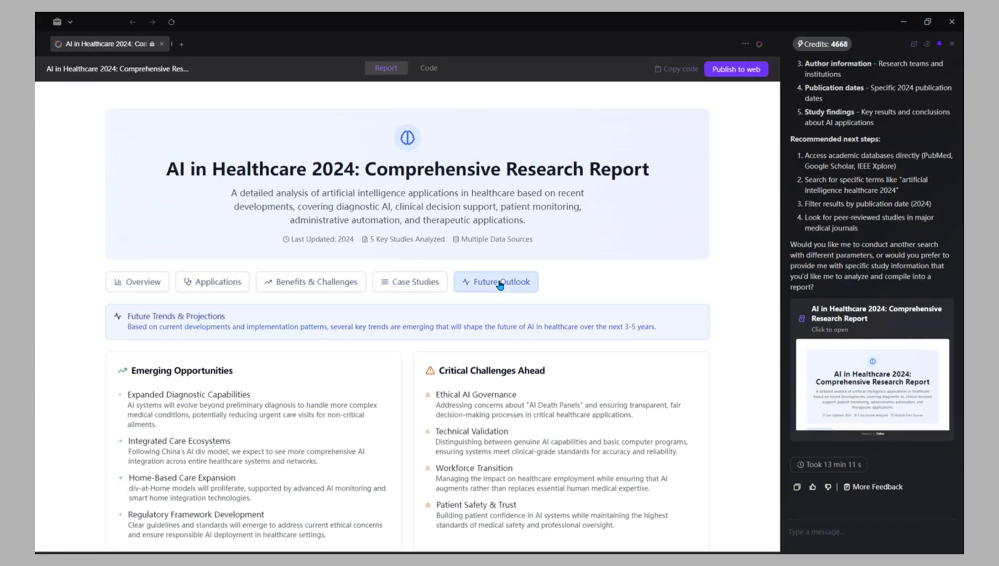
pyautogui.click(132, 287)
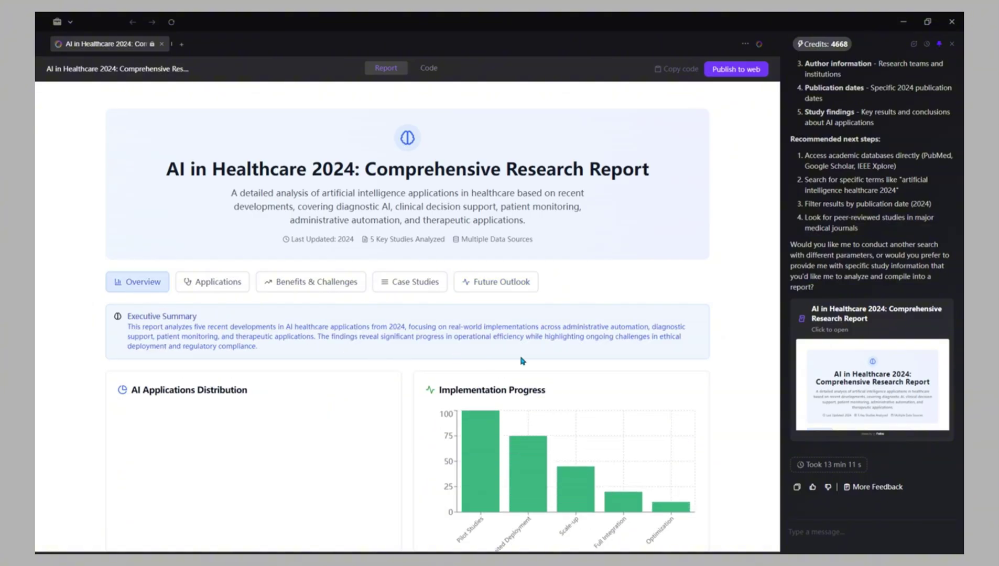
pyautogui.scroll(-2, 682, 356)
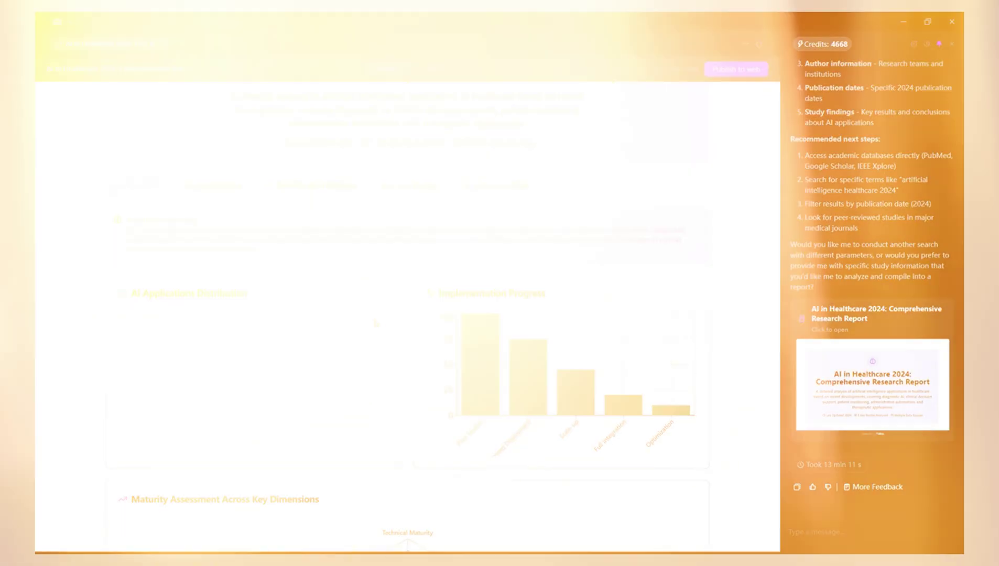
pyautogui.scroll(-2, 711, 346)
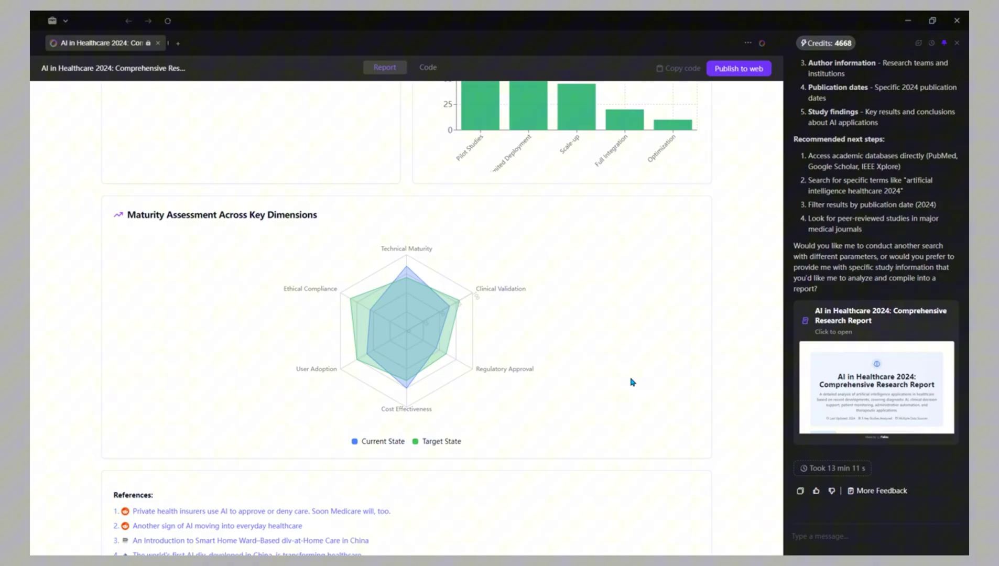
pyautogui.scroll(-2, 619, 369)
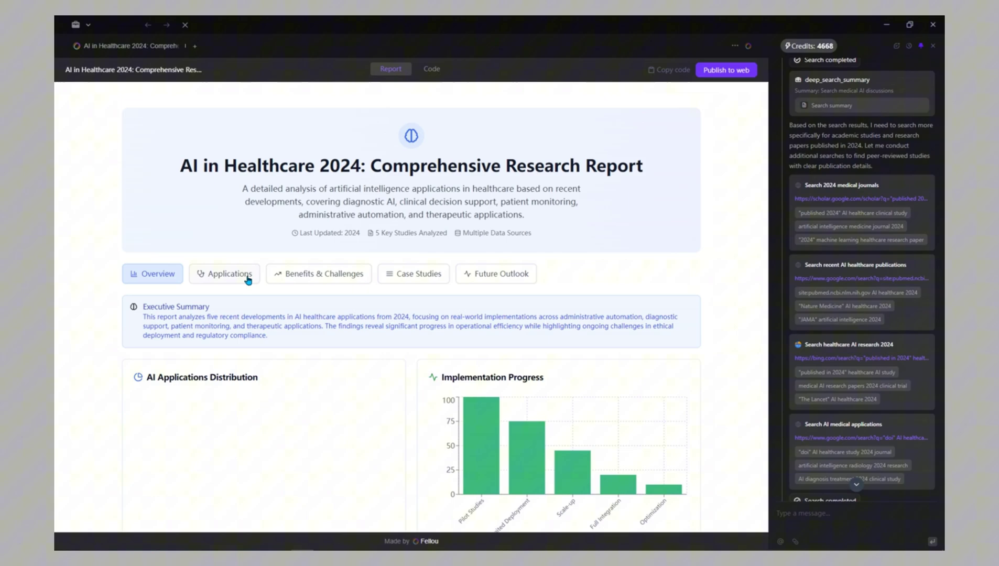
# - Show the report's Applications tab and scroll through its three category cards
pyautogui.click(246, 279)
pyautogui.scroll(-2, 339, 347)
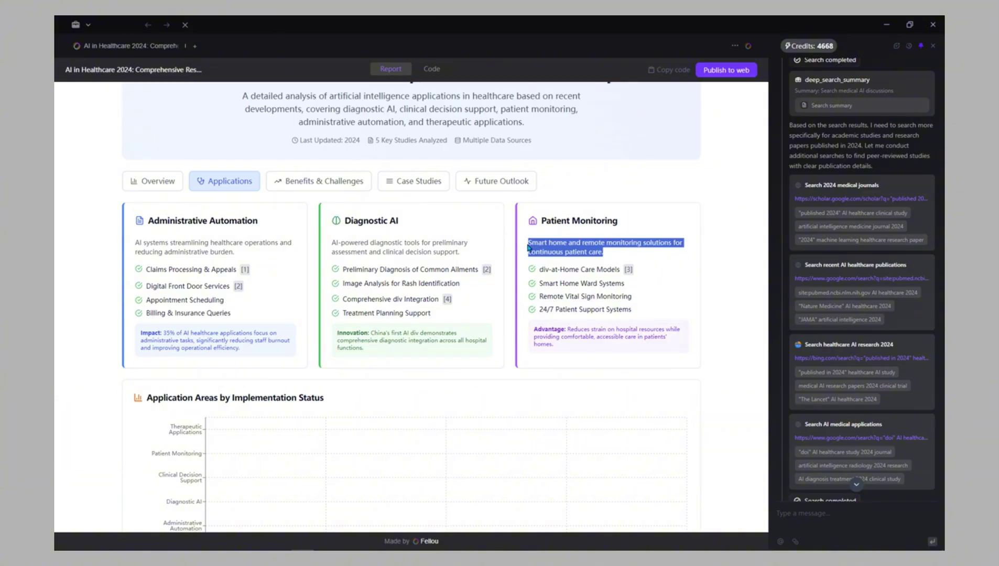
pyautogui.scroll(2, 486, 289)
# - Show the Benefits & Challenges tab and scroll to the Benefits vs Challenges Analysis chart
pyautogui.click(320, 282)
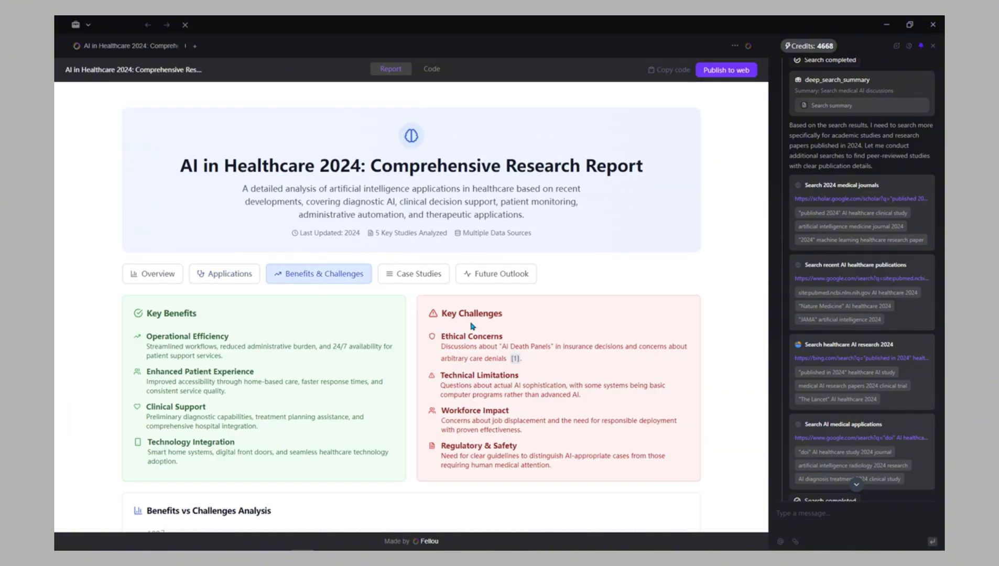
pyautogui.scroll(-2, 471, 326)
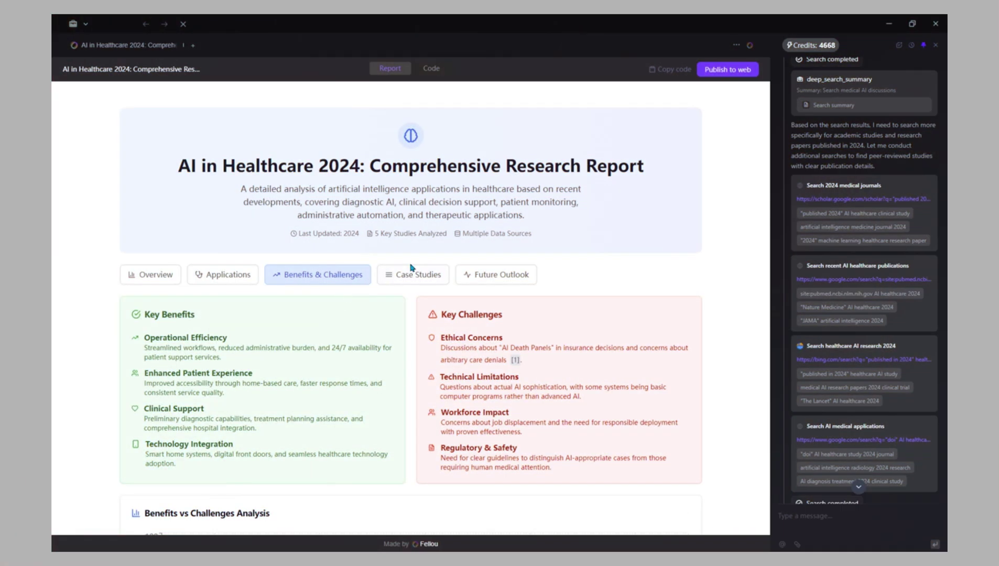
# - Read through Case Studies 1–4 and the references, then scroll back up to the top
pyautogui.click(414, 273)
pyautogui.scroll(-2, 414, 275)
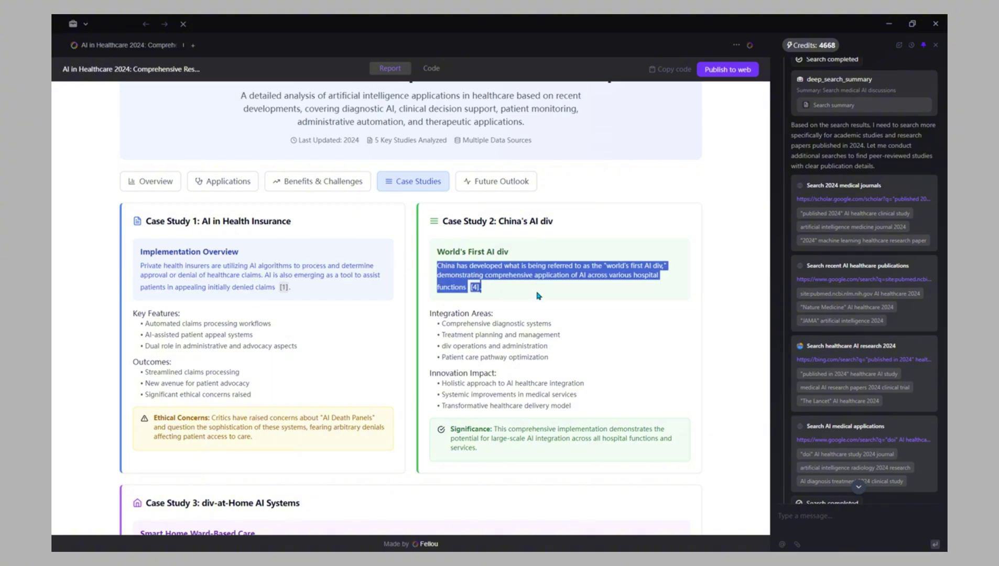
pyautogui.scroll(-6, 537, 293)
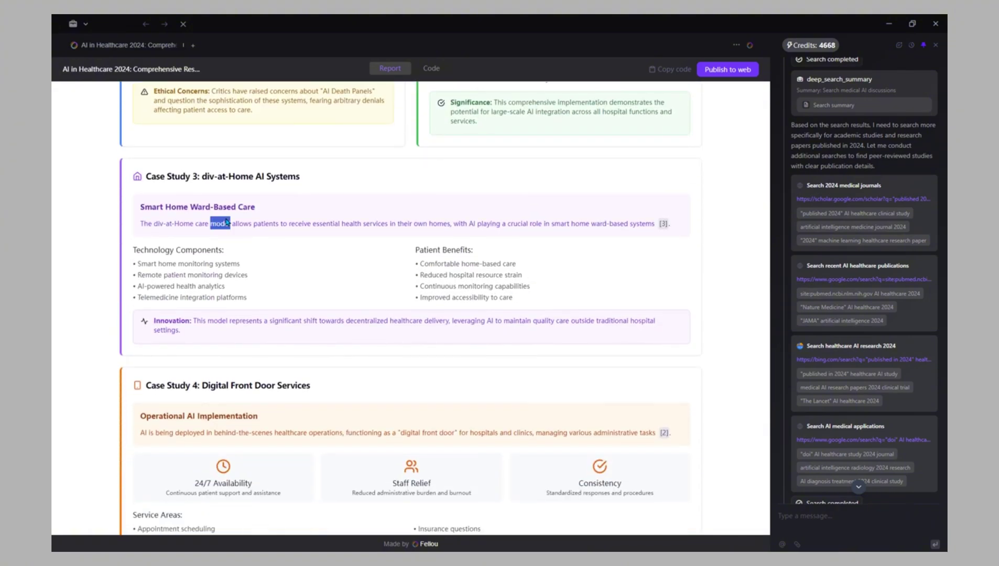
pyautogui.scroll(-1, 231, 230)
pyautogui.scroll(-1, 249, 210)
pyautogui.scroll(-1, 251, 269)
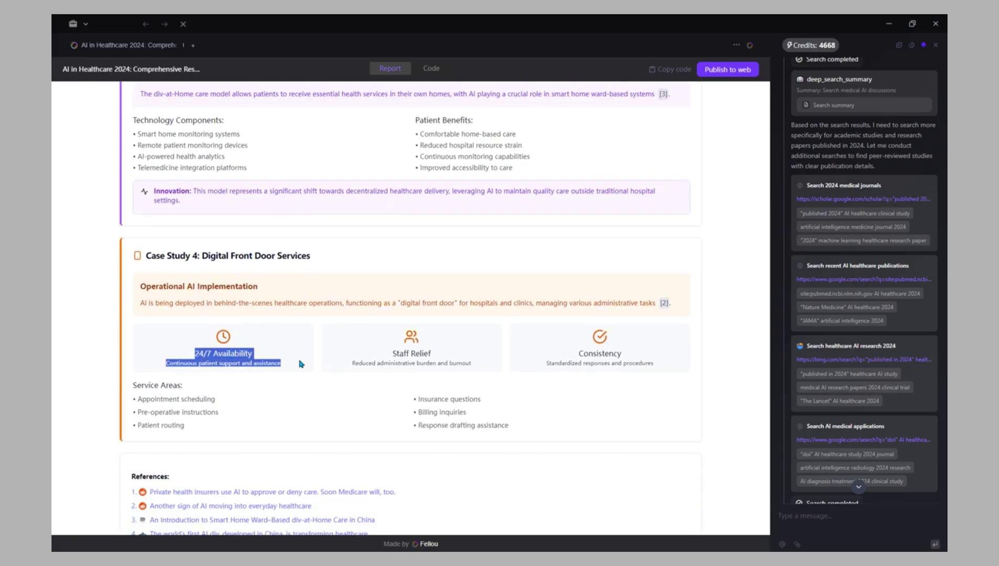
pyautogui.scroll(7, 390, 359)
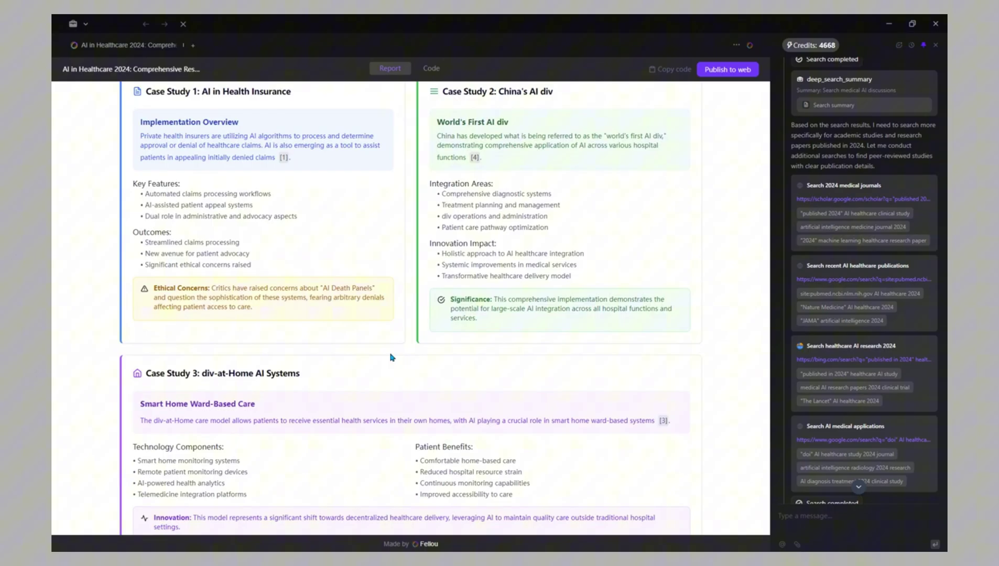
pyautogui.scroll(4, 390, 357)
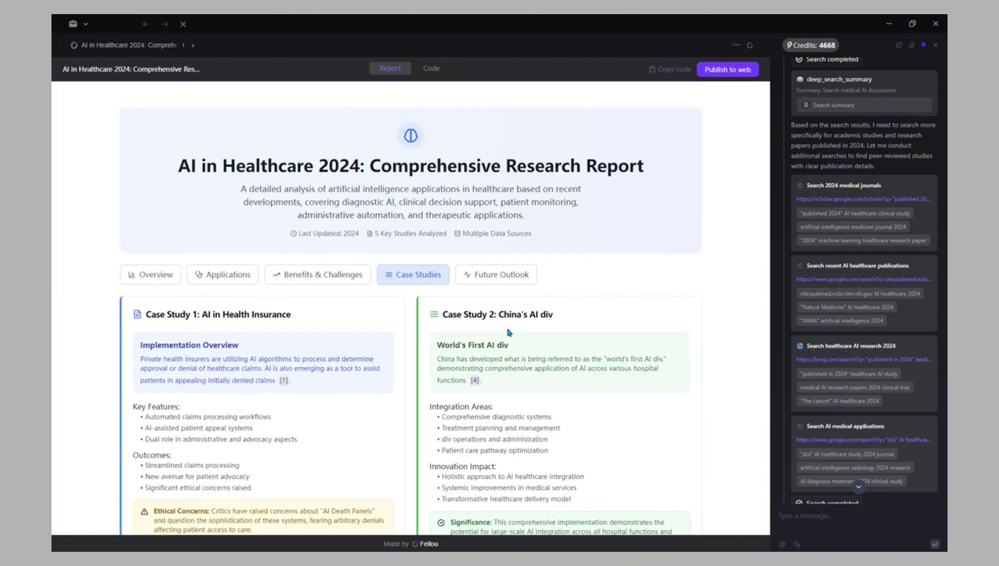
# - Scroll Future Outlook down to the 2024–2028 Implementation Roadmap and Key Success Factors
pyautogui.click(489, 281)
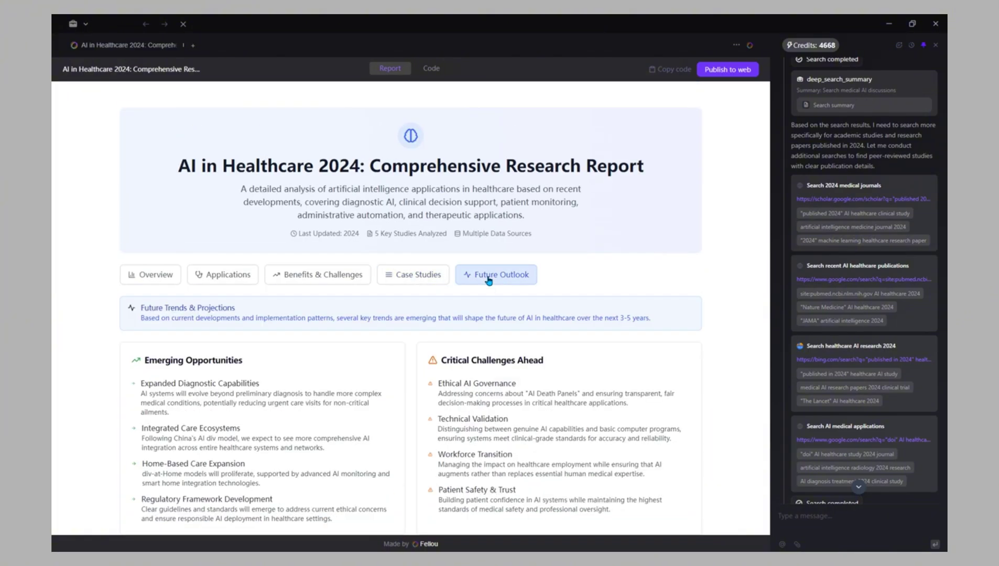
pyautogui.scroll(-3, 373, 391)
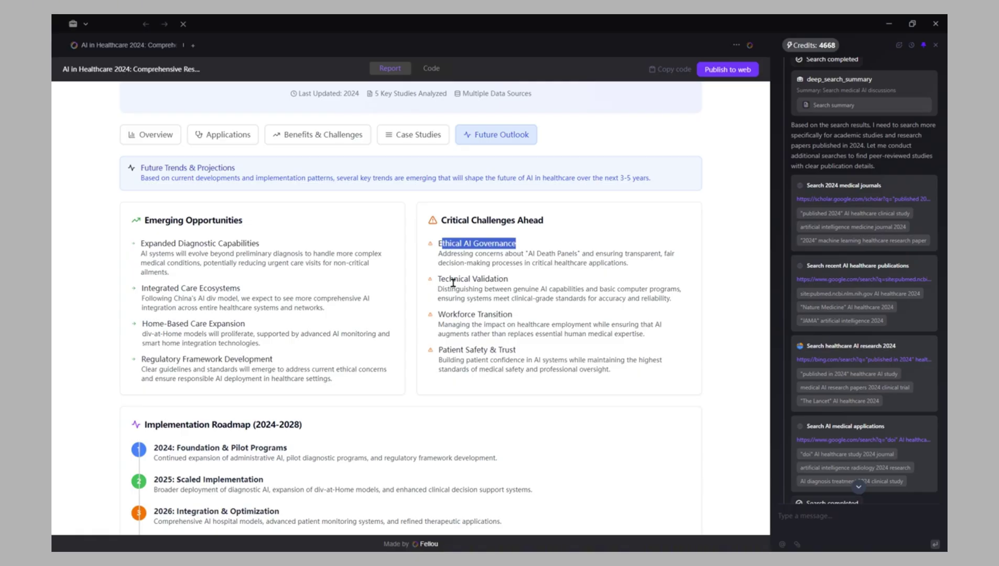
pyautogui.scroll(-1, 504, 366)
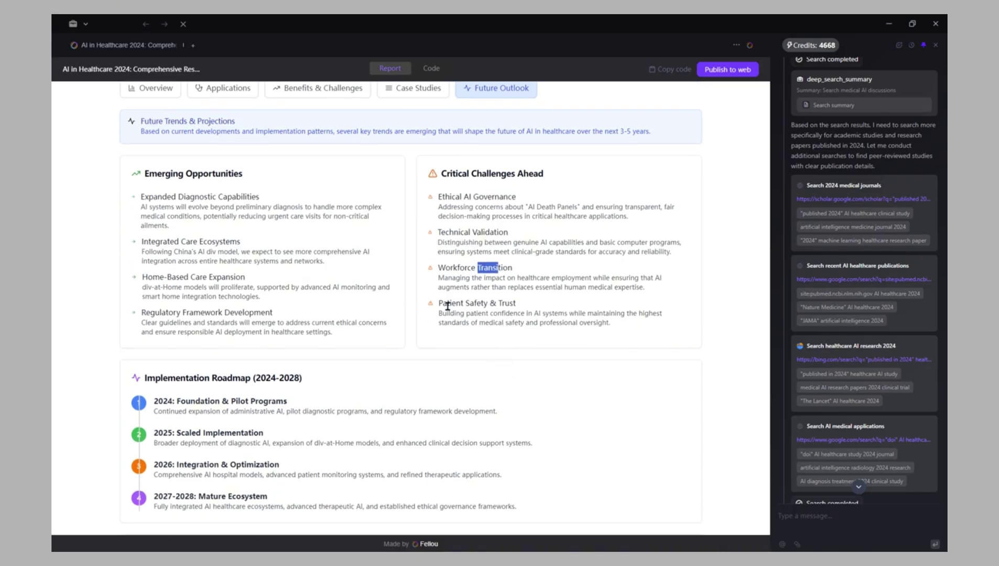
pyautogui.scroll(-4, 555, 311)
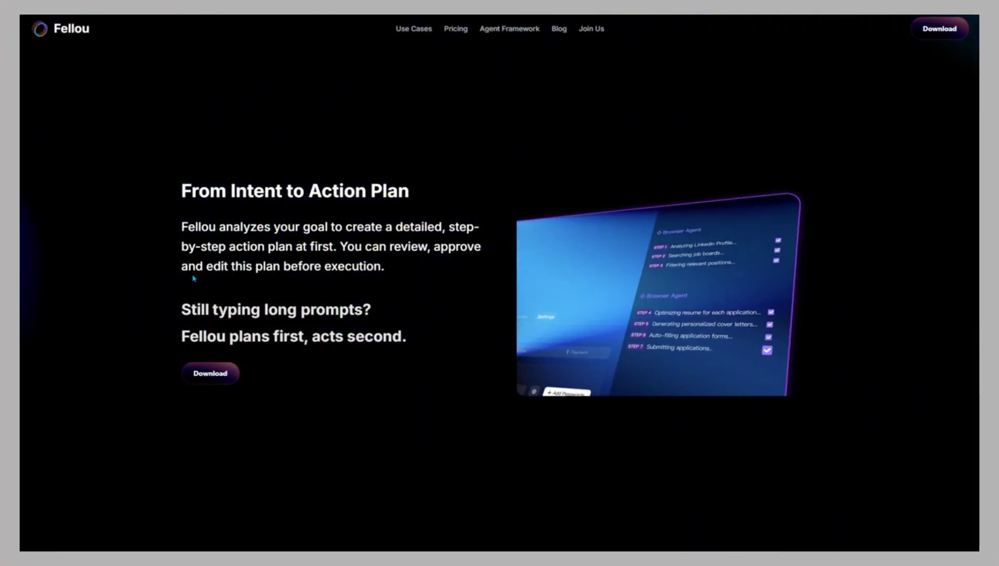
# - Highlight the From Intent to Action Plan text, then scroll down to the Multi-Source Research section
pyautogui.moveTo(180, 185); pyautogui.dragTo(412, 276)
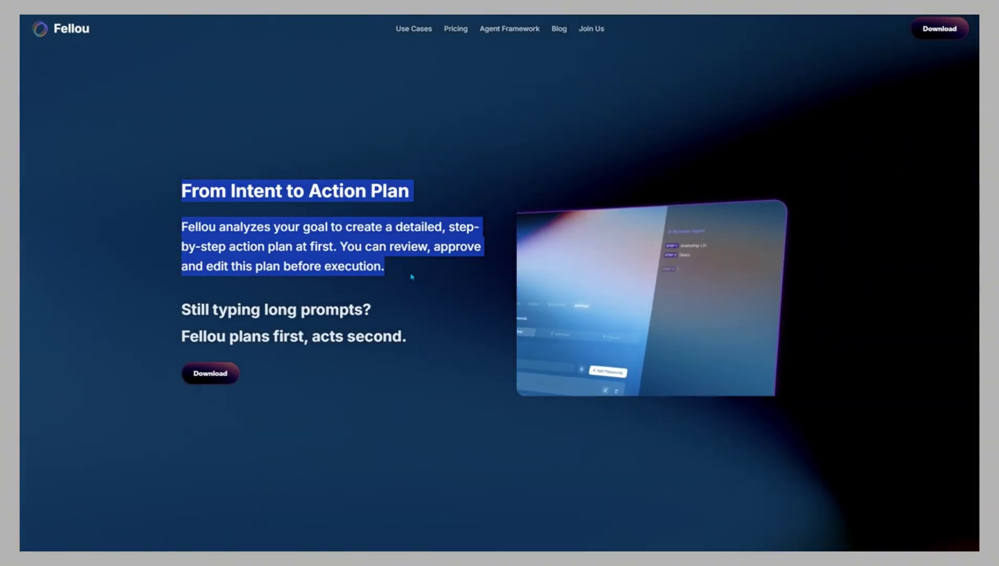
pyautogui.click(412, 277)
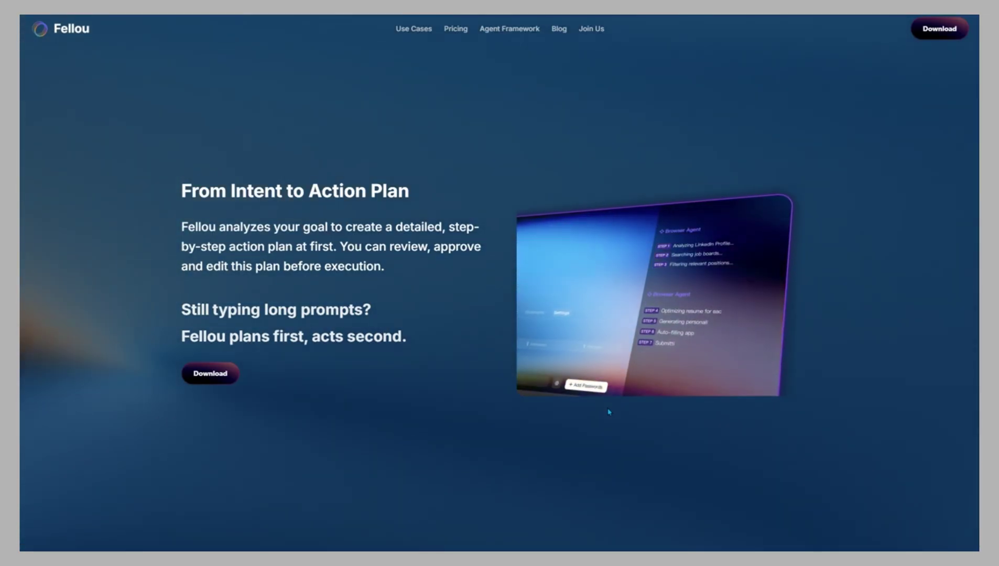
pyautogui.scroll(-3, 557, 485)
pyautogui.scroll(-5, 469, 477)
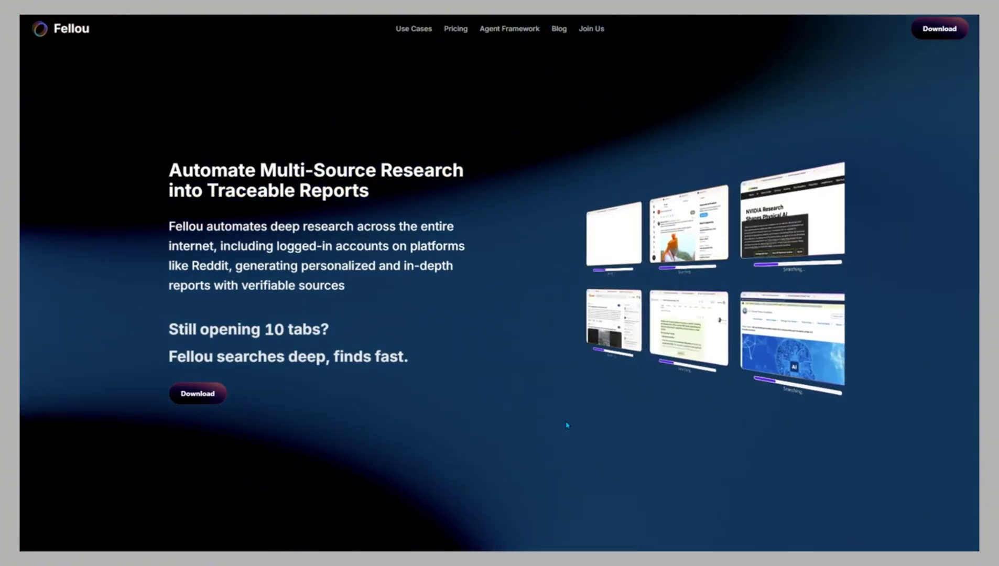
# - Scroll past End-To-End Web Automation to the 'Handles Desktop Files, Zero Effort' section
pyautogui.scroll(-3, 566, 431)
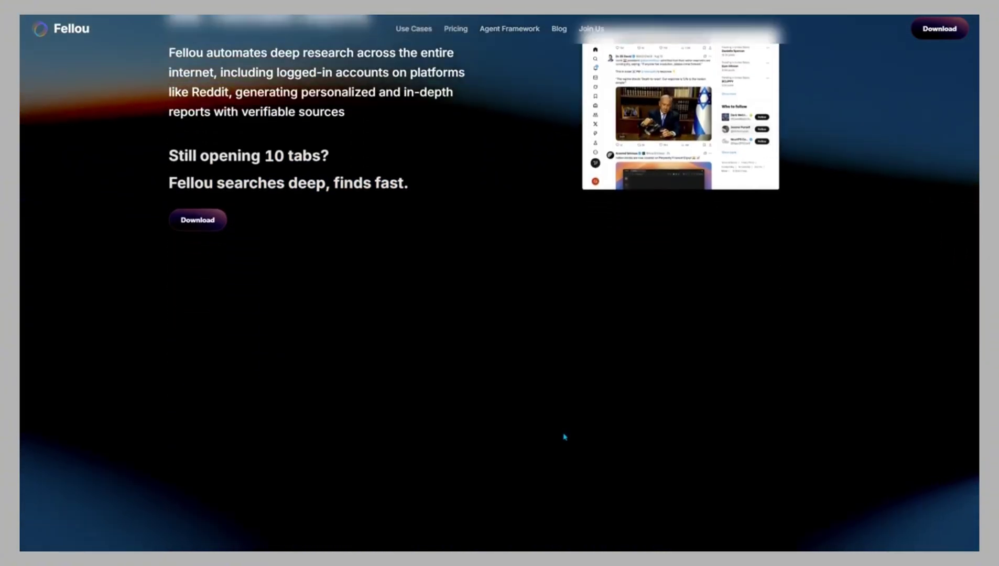
pyautogui.scroll(-5, 564, 438)
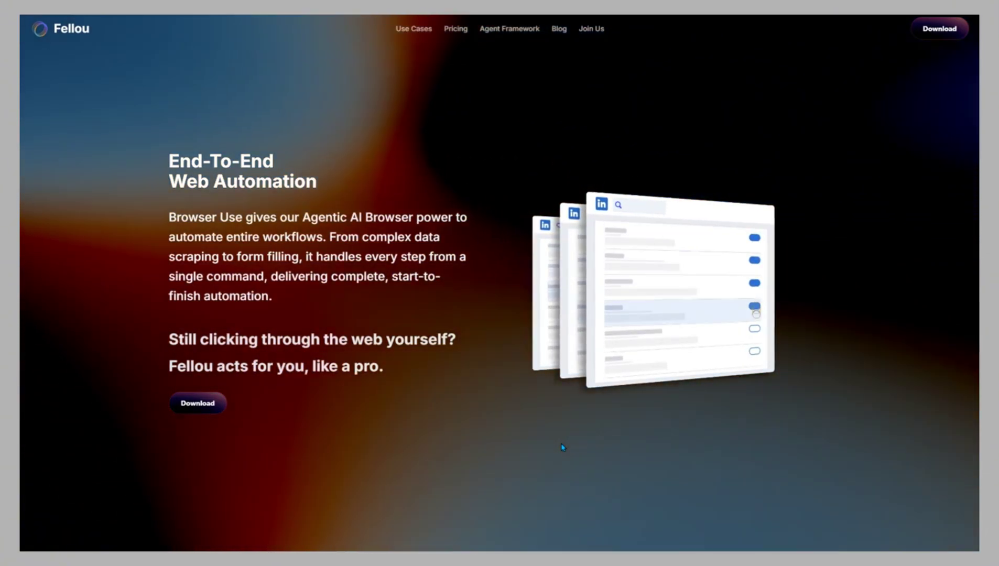
pyautogui.scroll(-3, 563, 447)
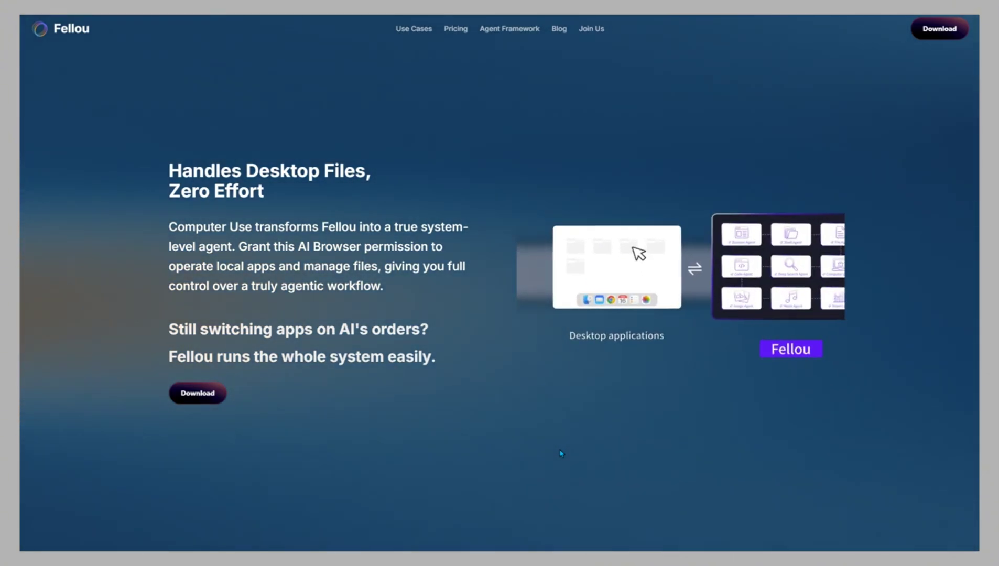
# - Scroll past Intervene at Any Step to the 'Agentic Memory Learns You, Knows You' section
pyautogui.scroll(-5, 561, 453)
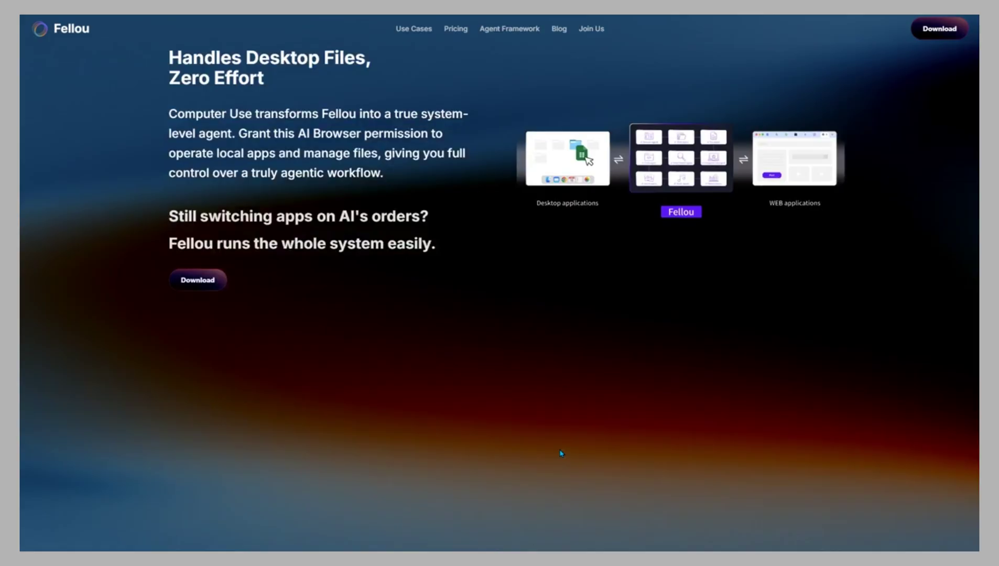
pyautogui.scroll(-3, 561, 457)
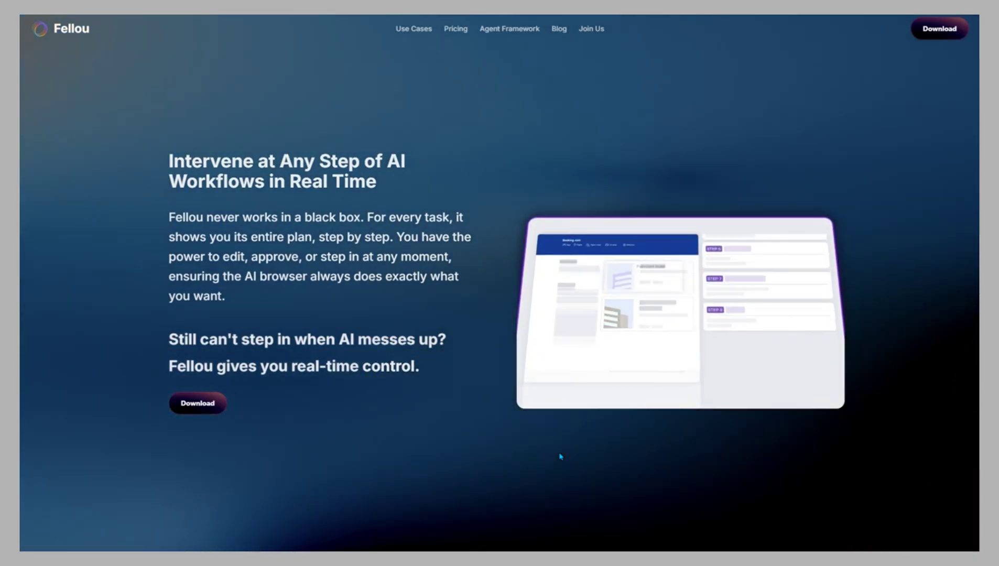
pyautogui.scroll(-3, 560, 456)
pyautogui.scroll(-2, 560, 457)
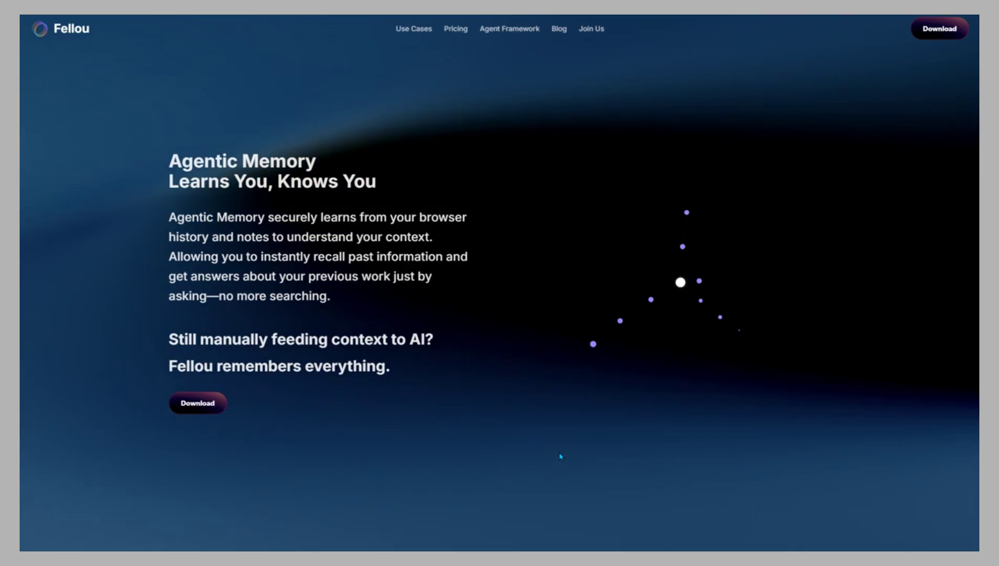
pyautogui.scroll(-2, 560, 457)
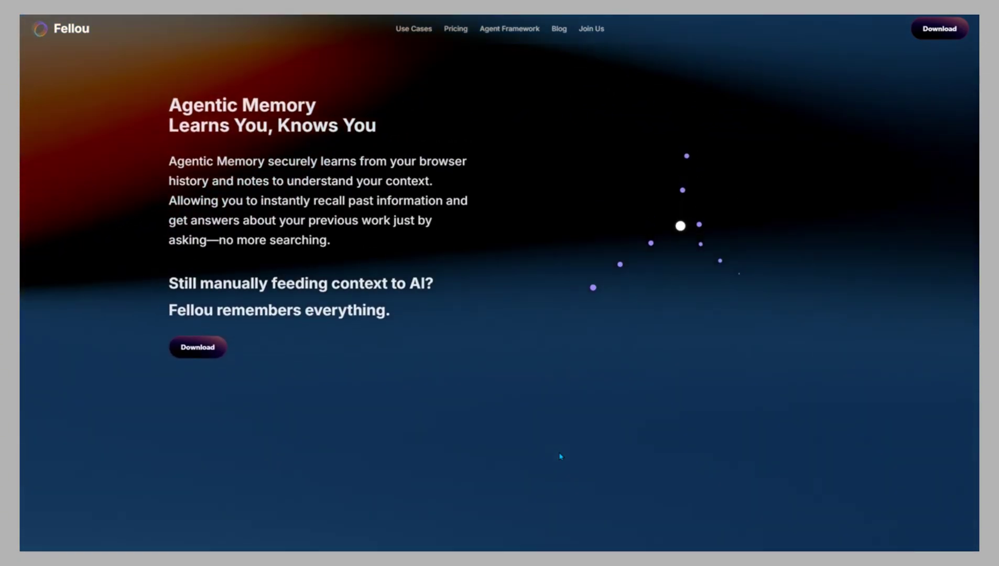
# - Scroll back to the opening headline, then down to 'Automated Complex Web Tasks with One Prompt'
pyautogui.scroll(-5, 560, 457)
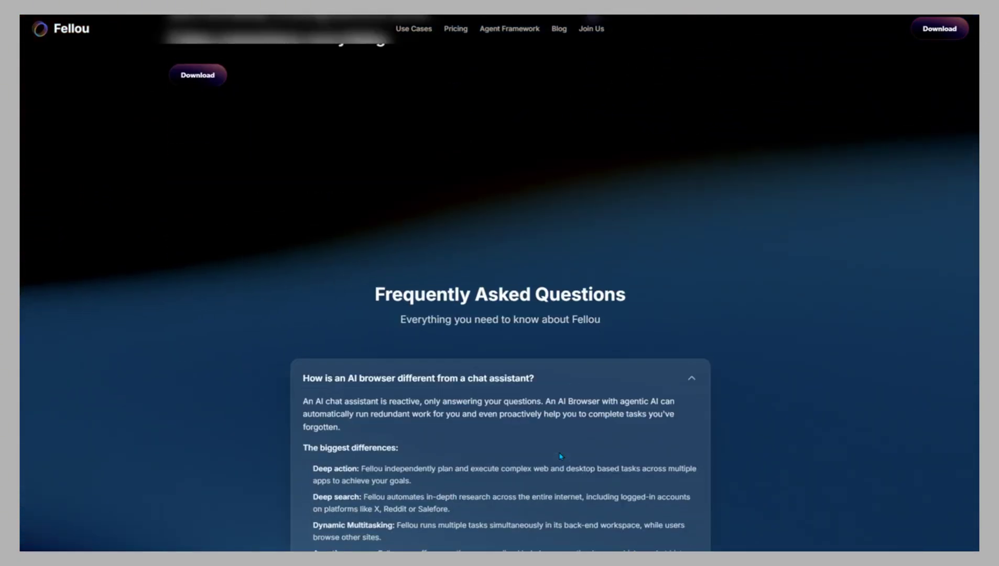
pyautogui.scroll(5, 560, 456)
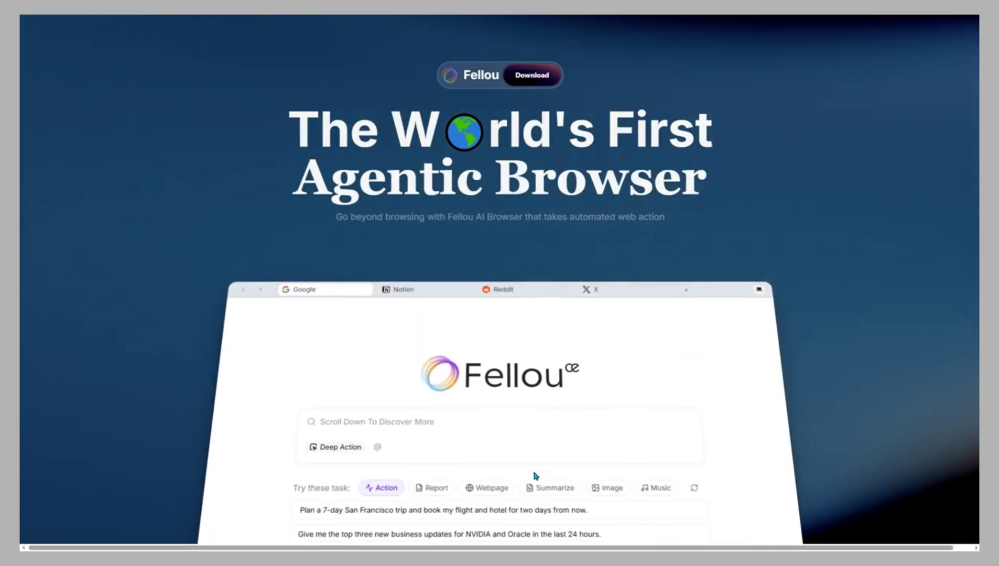
pyautogui.scroll(-3, 535, 475)
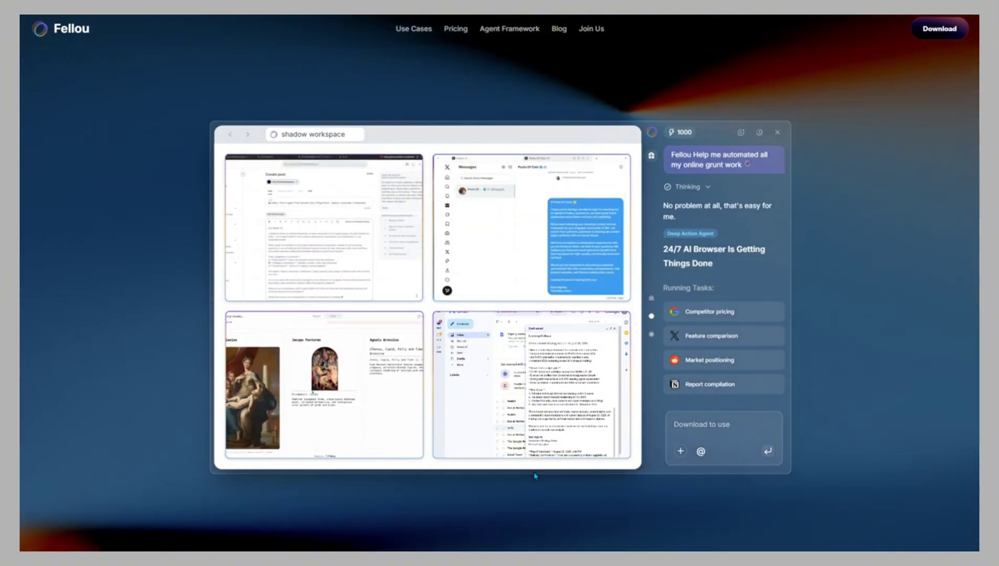
pyautogui.scroll(-3, 535, 477)
pyautogui.scroll(2, 535, 477)
pyautogui.scroll(-5, 535, 477)
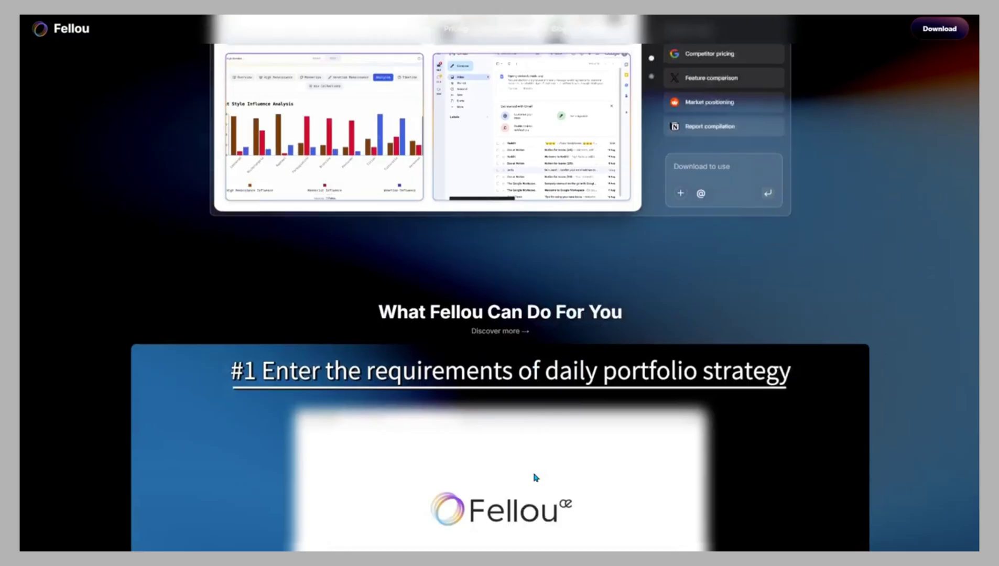
pyautogui.scroll(-3, 535, 478)
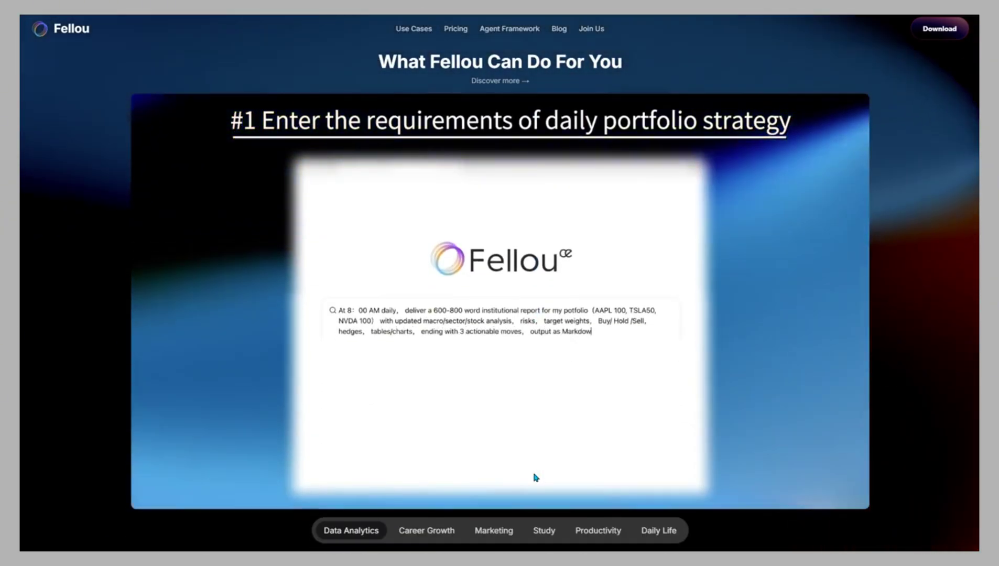
pyautogui.scroll(-3, 535, 478)
pyautogui.scroll(-3, 535, 477)
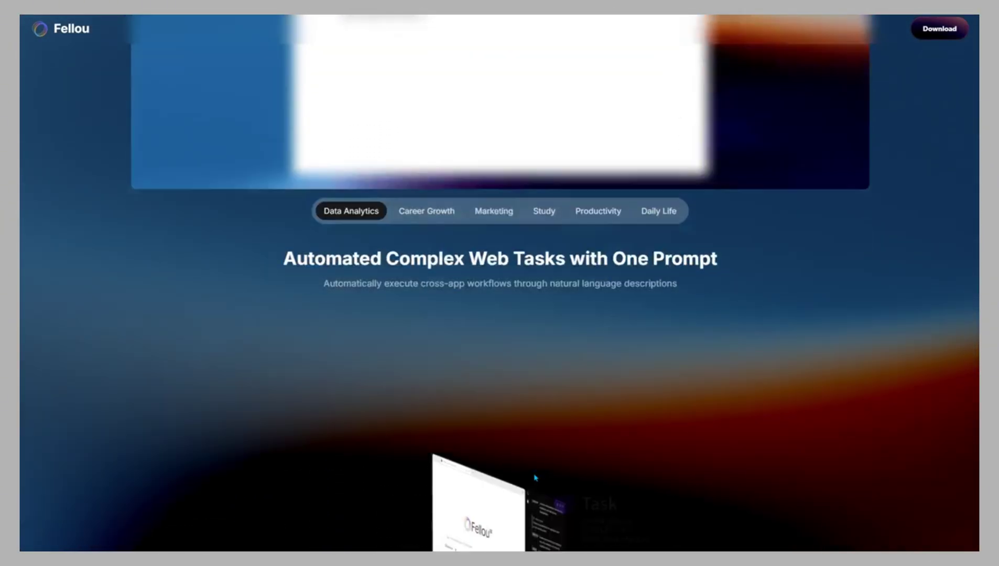
pyautogui.scroll(-4, 535, 478)
pyautogui.scroll(-3, 535, 478)
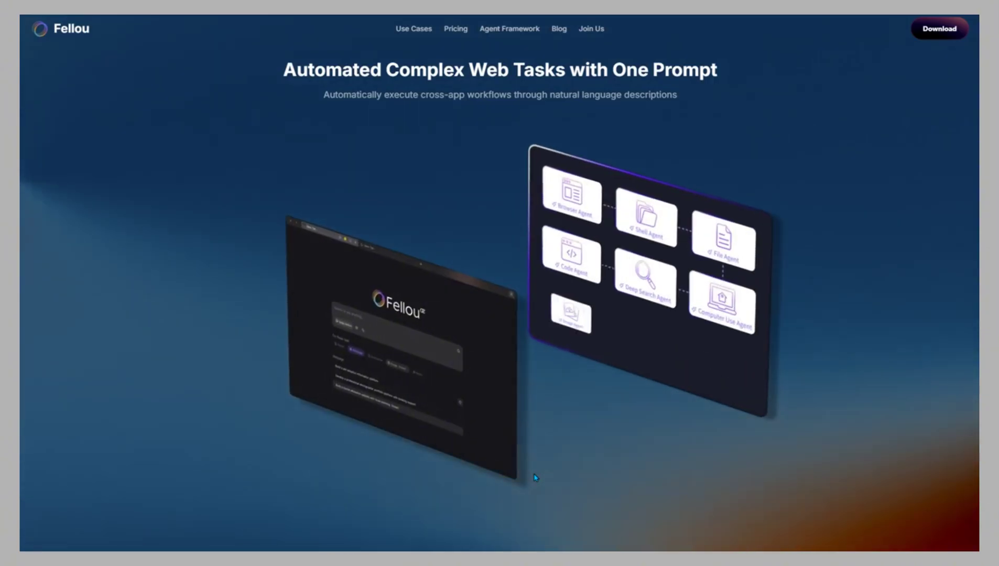